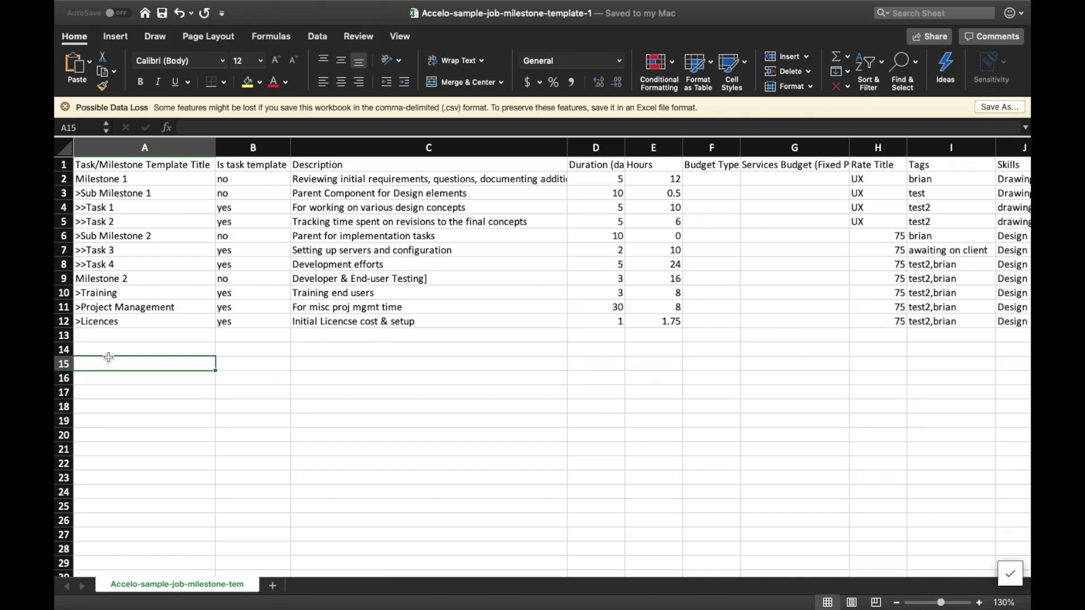
Step: Examine the Task/Milestone Template Title column and its > nesting prefixes, comparing them with the Sample Project Template in Accelo
left_click(115, 152)
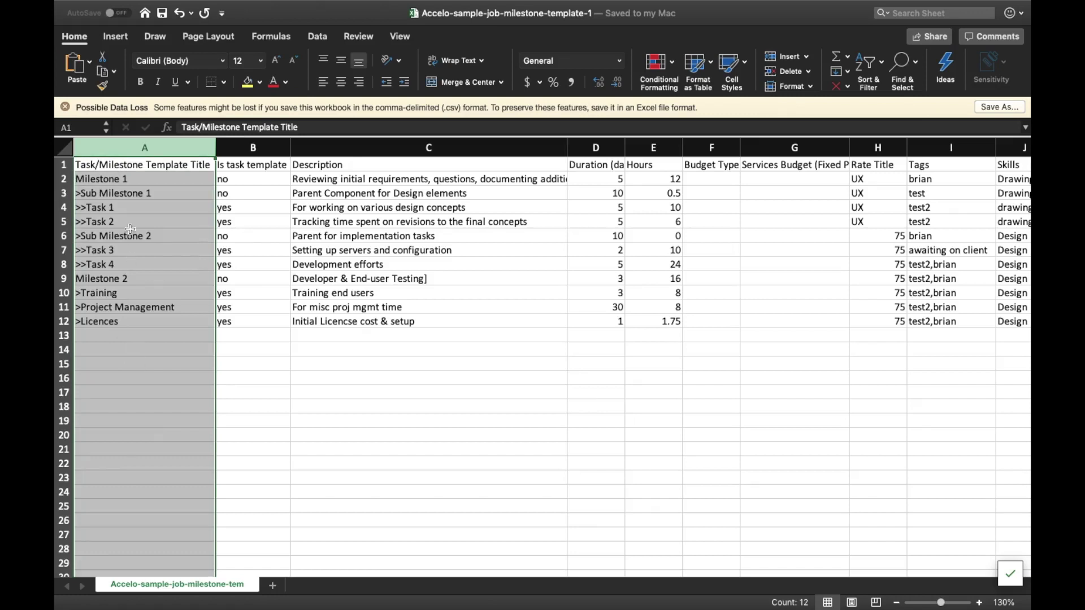
left_click_drag(150, 185, 151, 325)
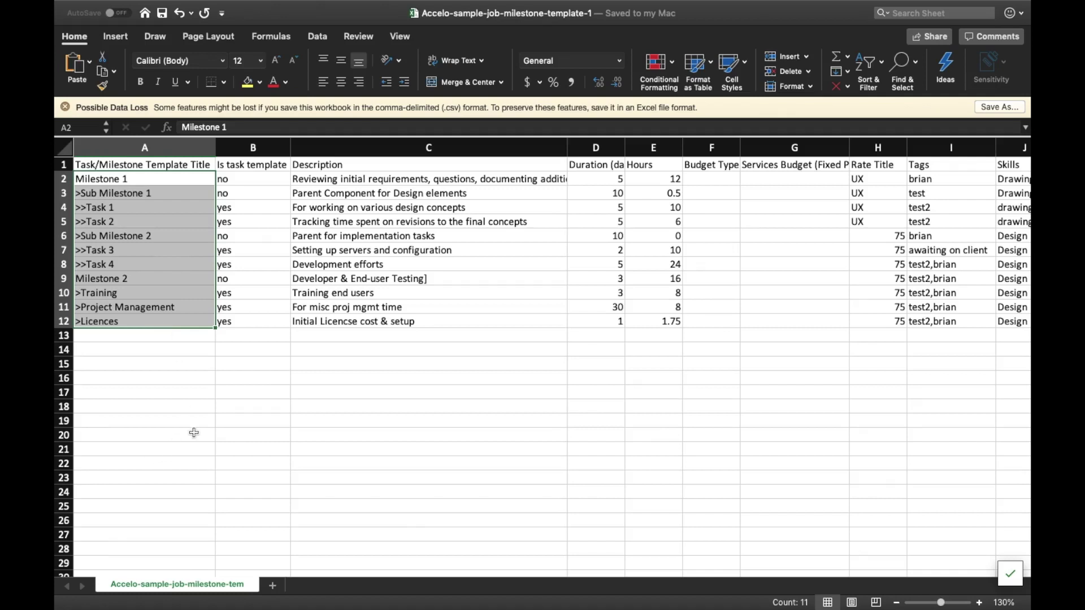
left_click(206, 363)
key("ctrl+Right")
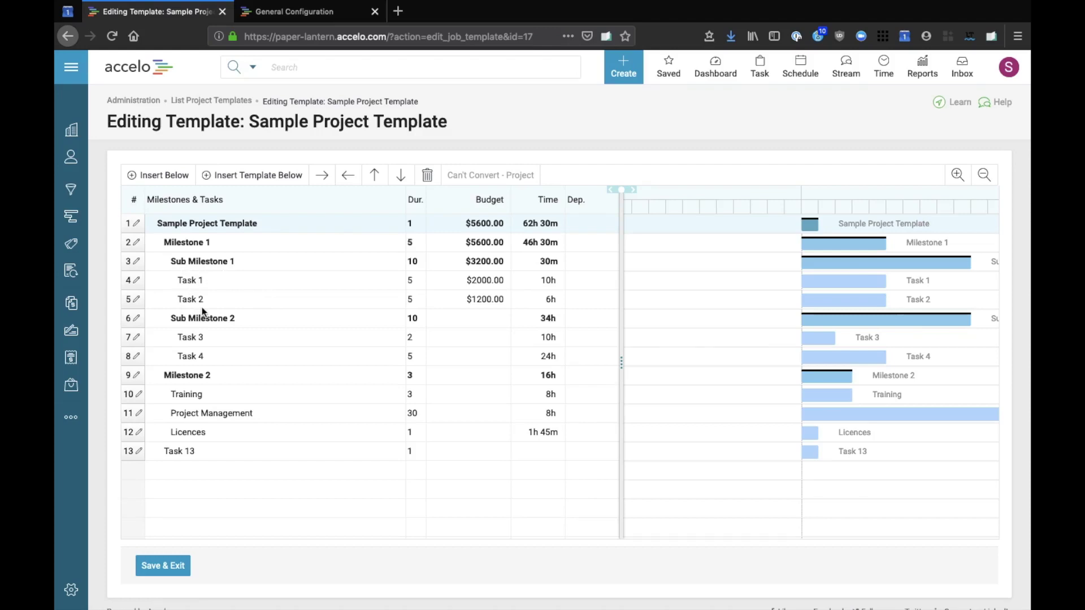
key("ctrl+Left")
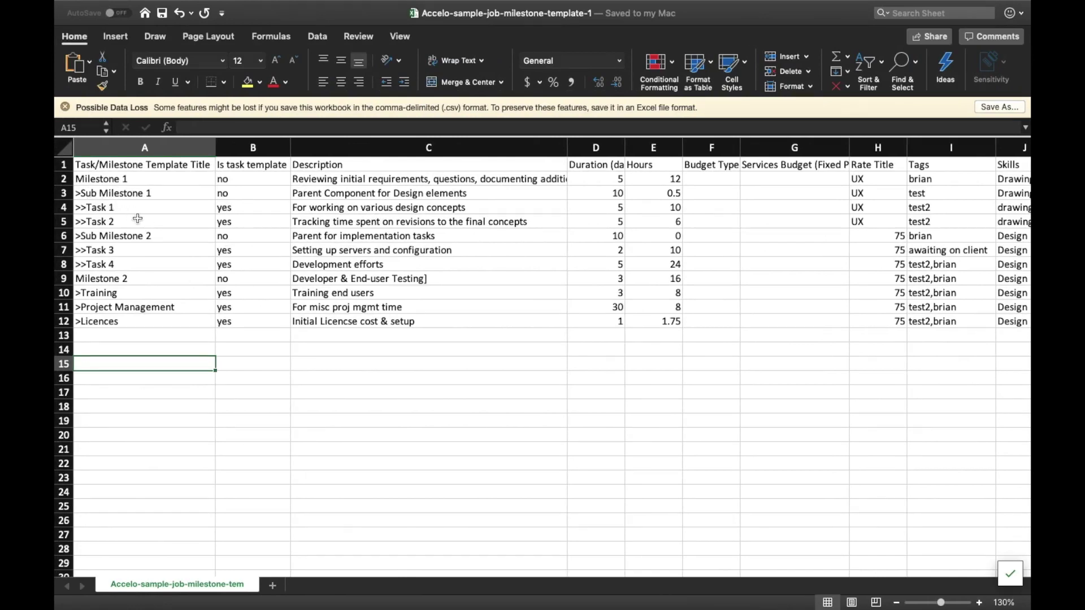
left_click(80, 195)
double_click(72, 193)
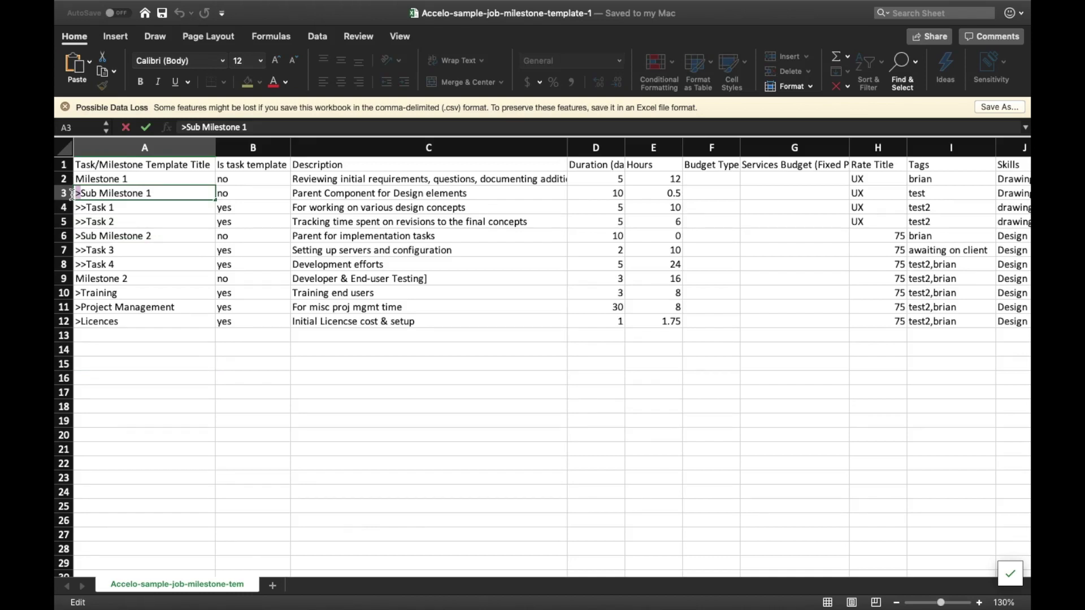
left_click(96, 210)
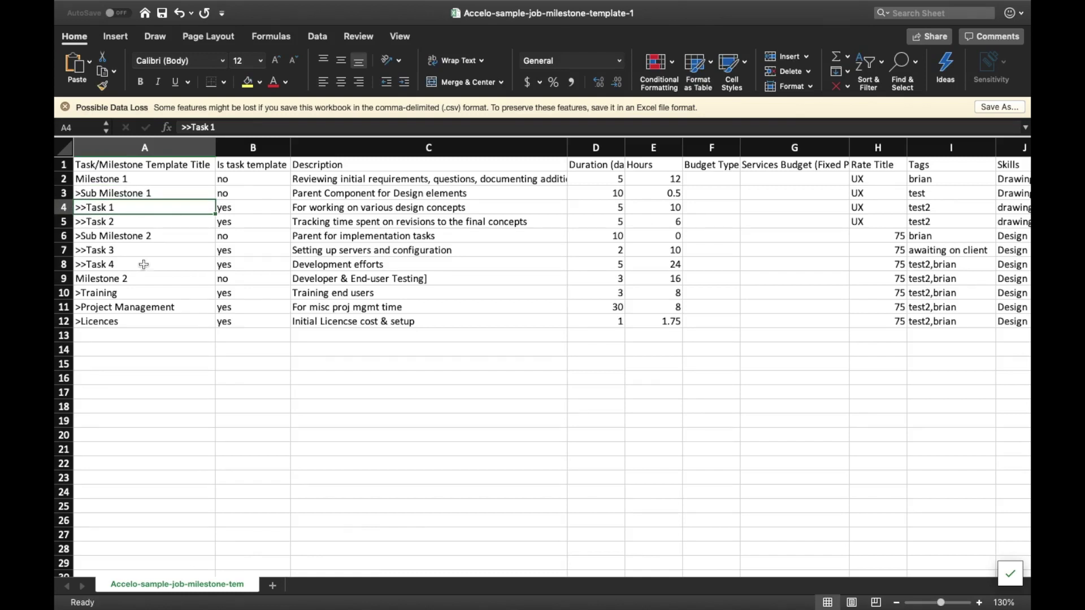
Step: Examine the Is task template column for tasks versus milestones, plus the Description, Duration (days) and Hours columns
left_click(244, 148)
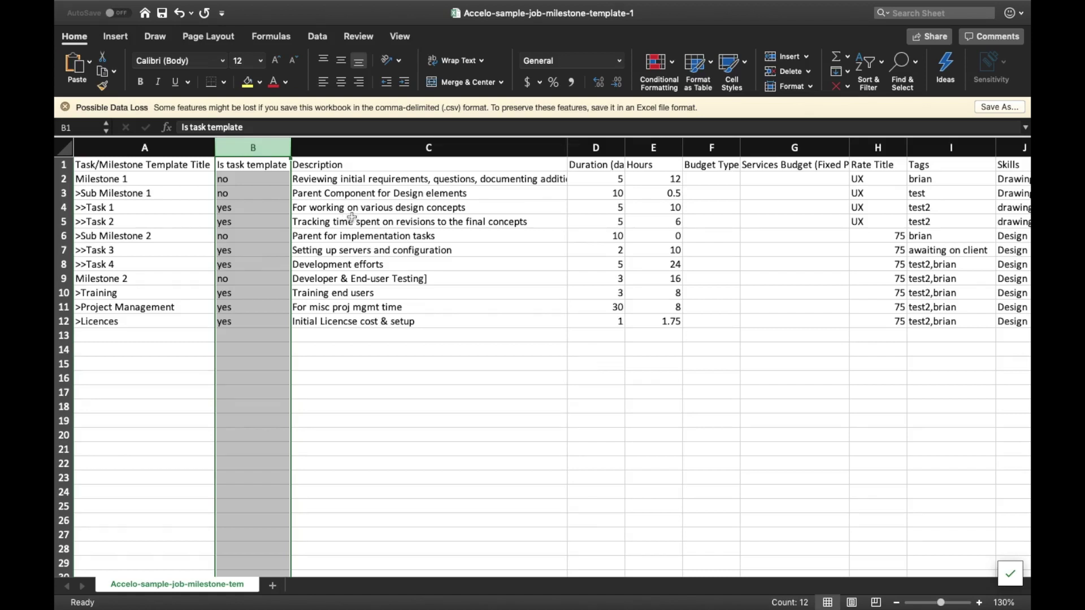
left_click_drag(249, 221, 170, 207)
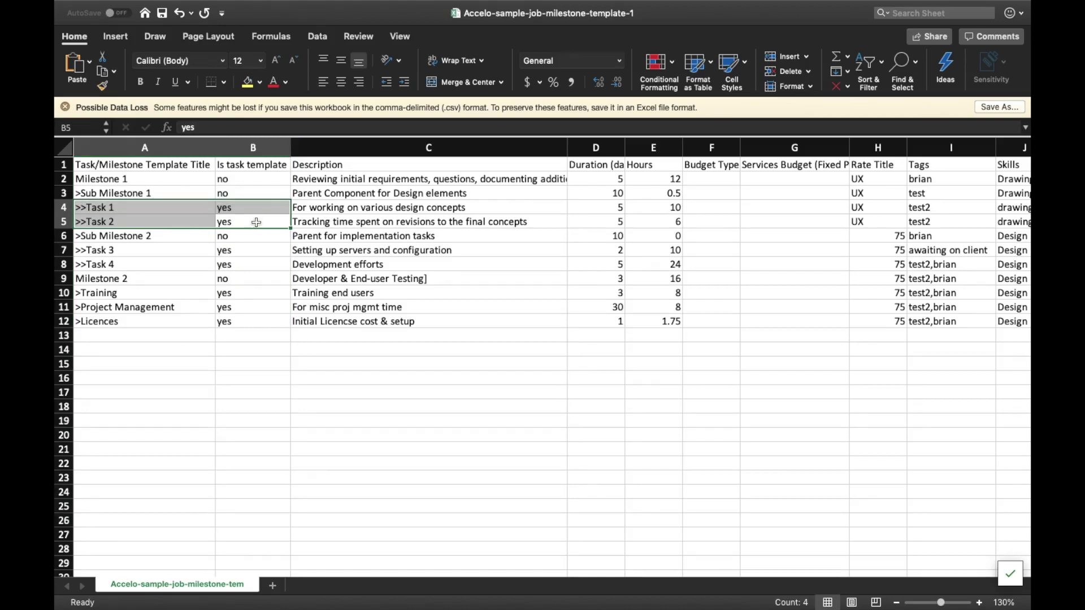
left_click_drag(249, 192, 170, 186)
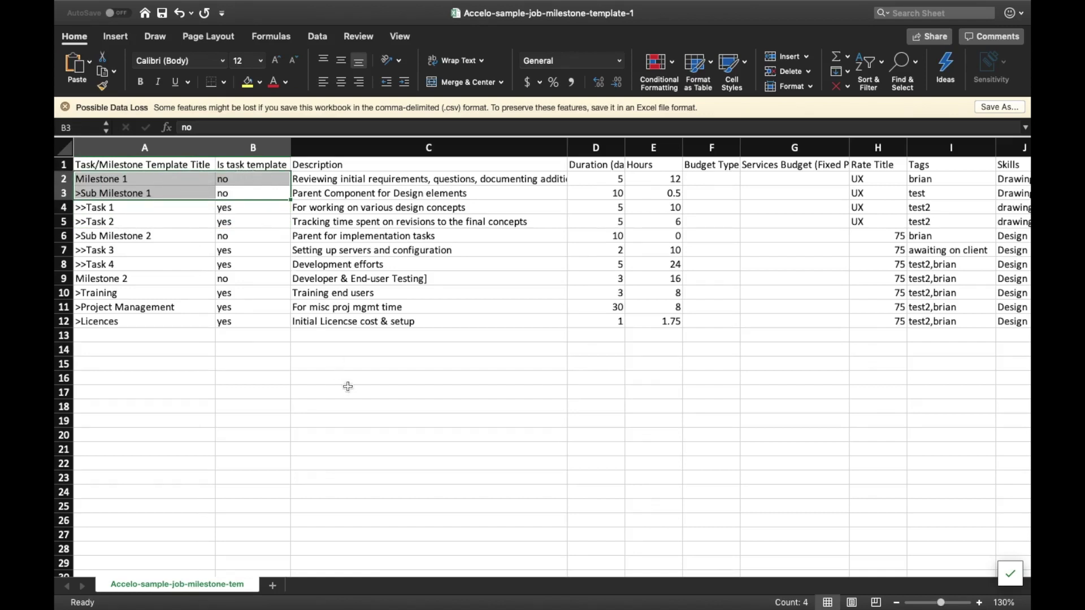
left_click(479, 150)
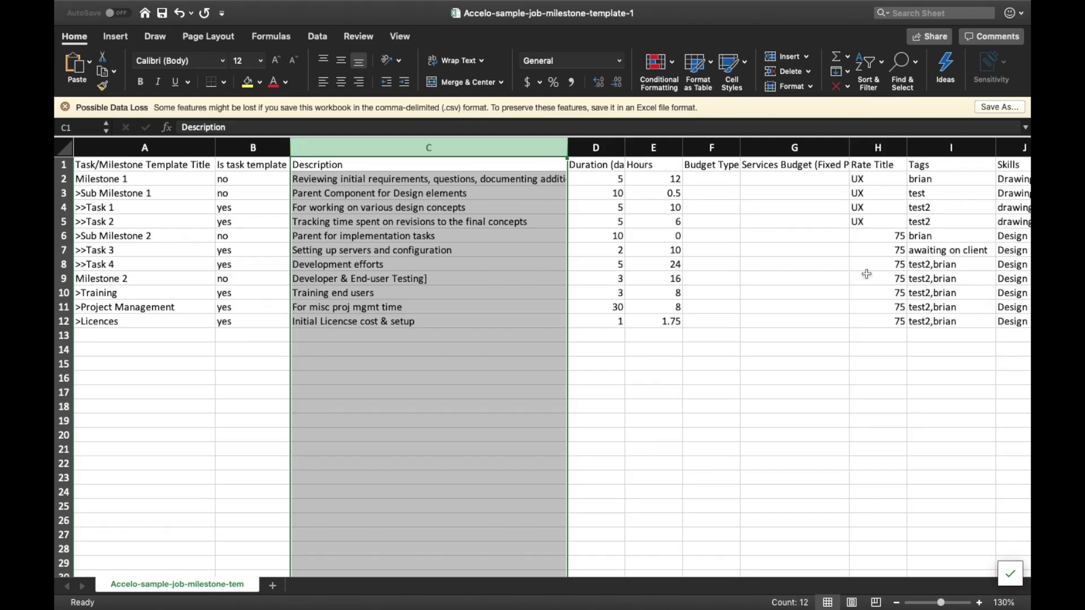
left_click(583, 159)
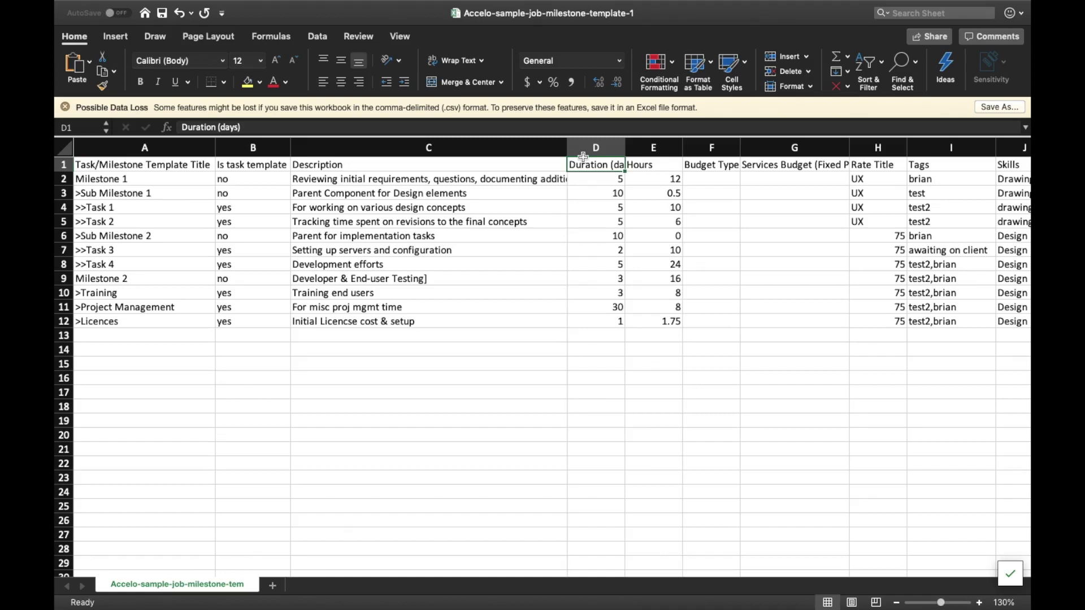
left_click(665, 152)
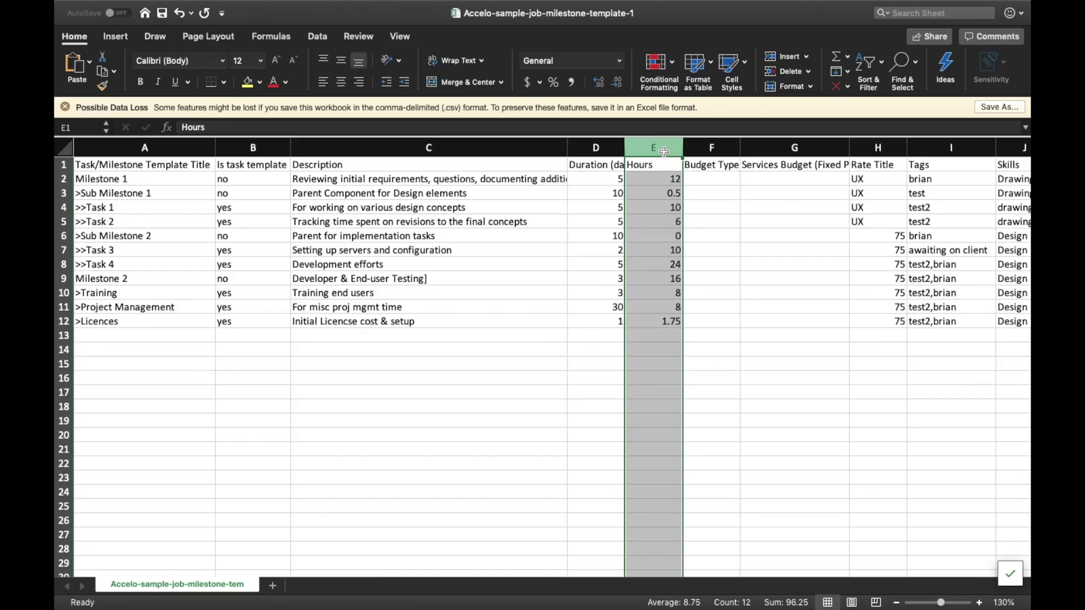
Step: Examine the Budget Type, Services Budget, Rate Title, Tags and Skills columns of the milestone template
left_click_drag(702, 148, 770, 151)
left_click(707, 146)
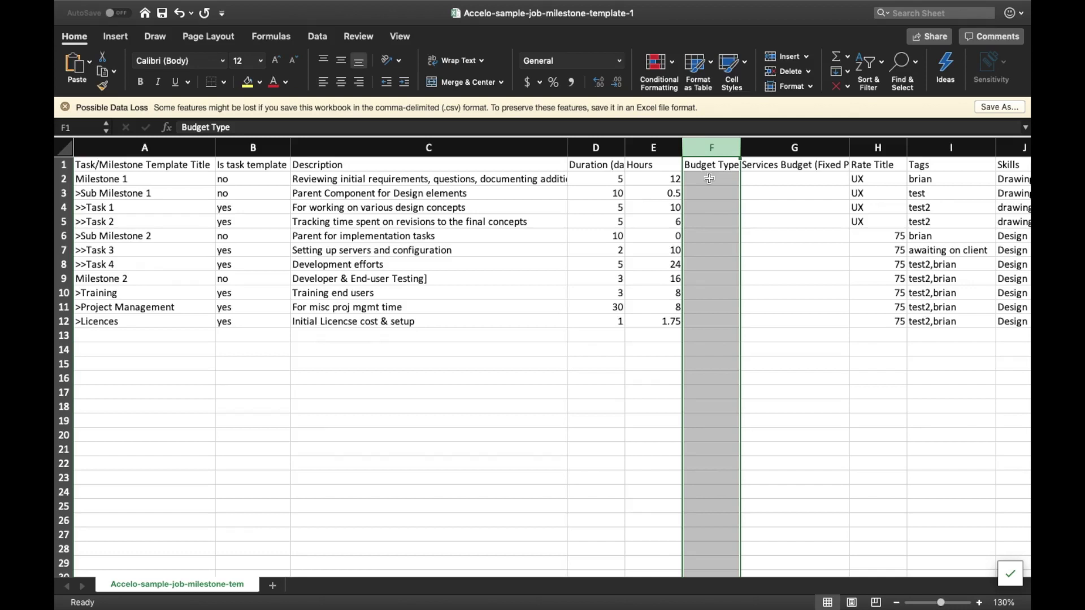
left_click_drag(710, 179, 711, 326)
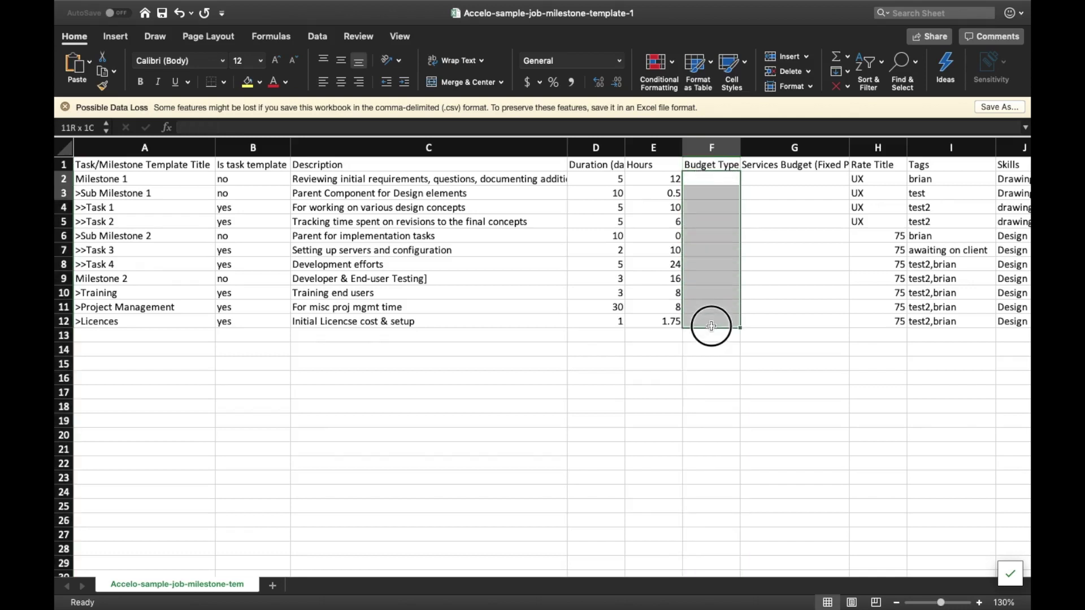
left_click_drag(791, 178, 789, 322)
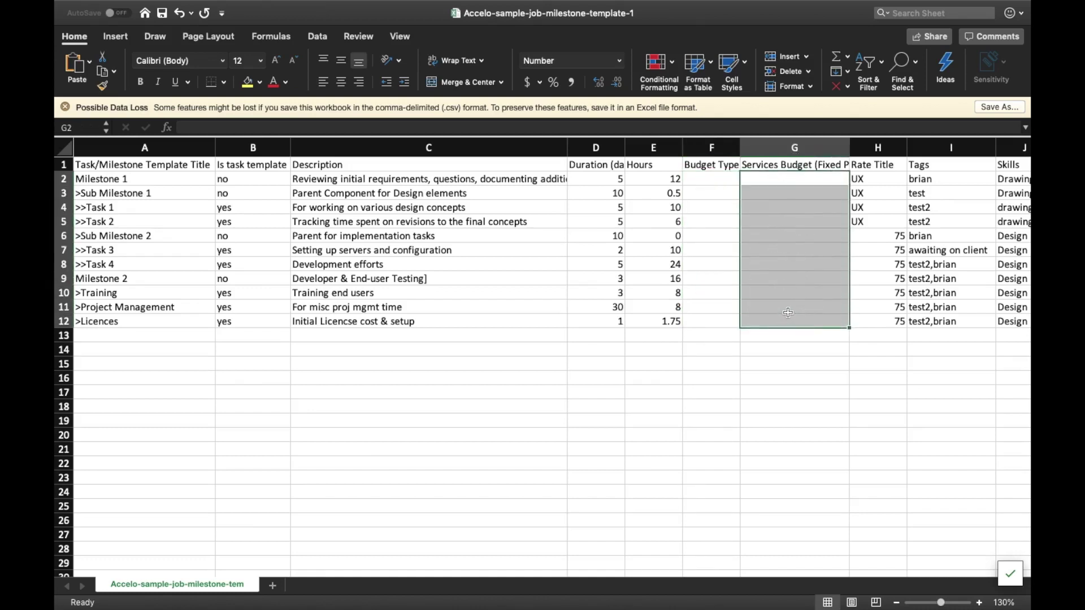
left_click(868, 147)
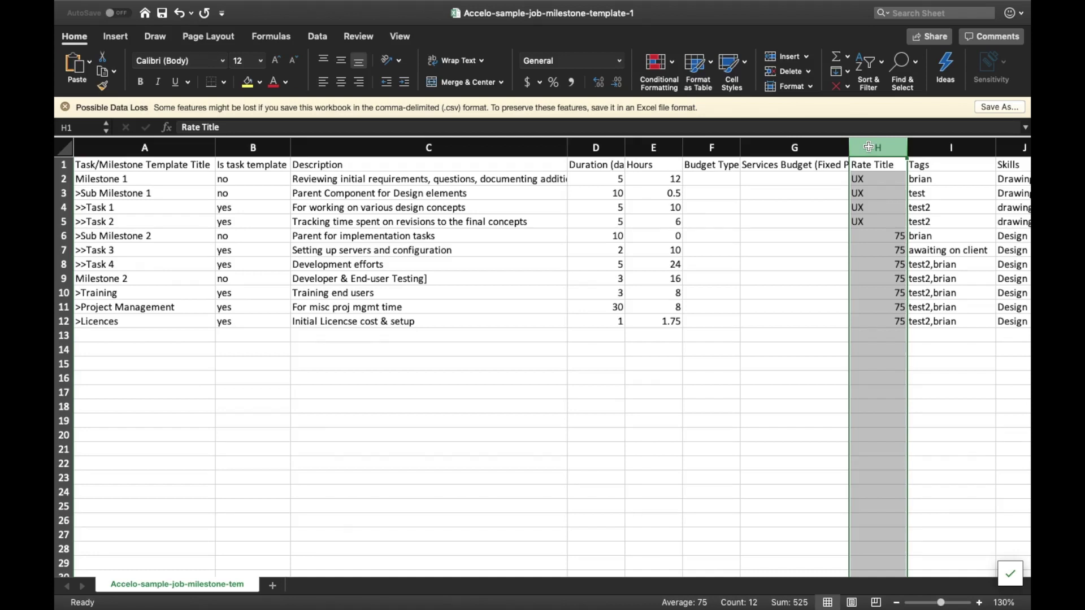
left_click_drag(932, 146, 915, 195)
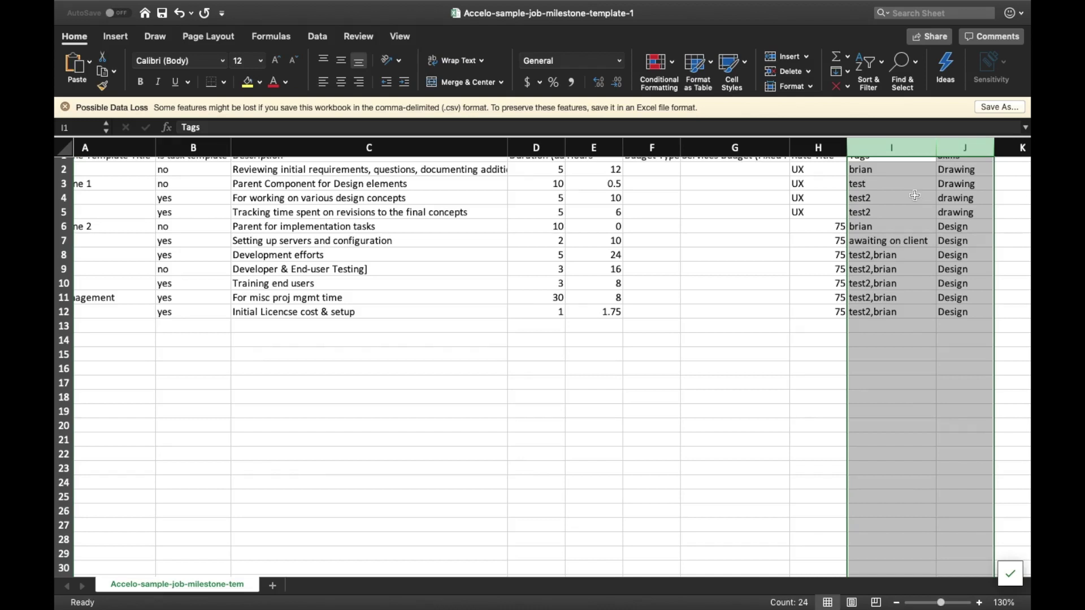
scroll(915, 196, "up", 1)
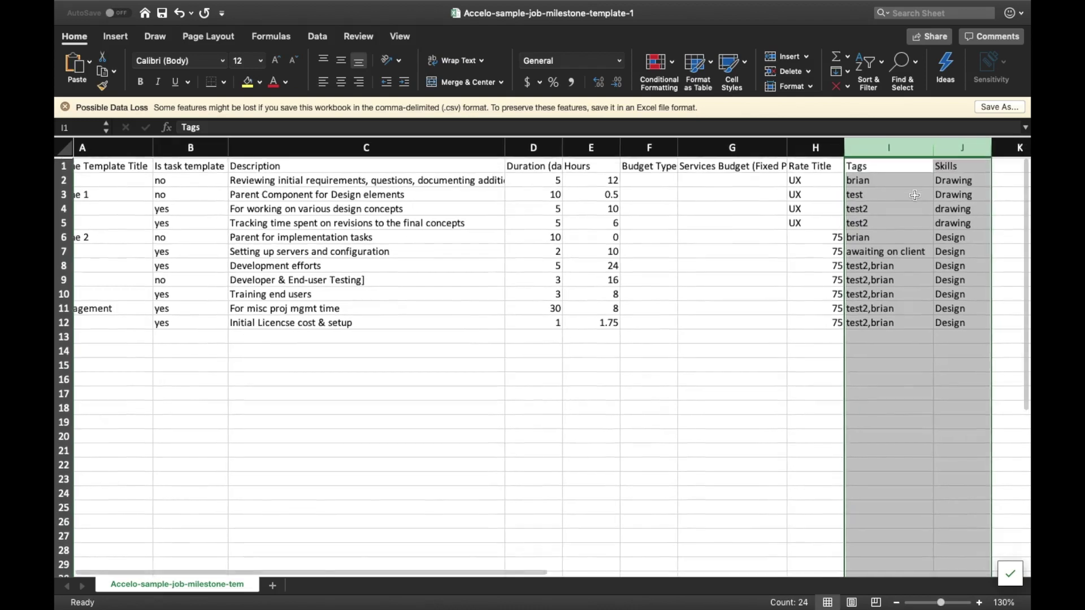
scroll(636, 372, "left", 1)
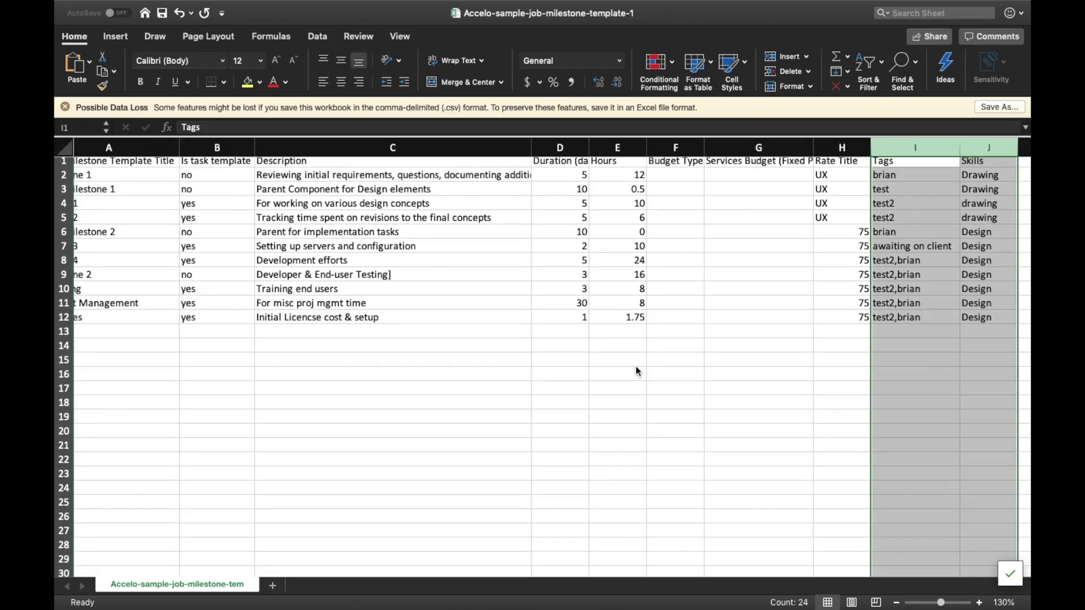
Step: Switch to Accelo and start the Project (Phase/Template) CSV import from the Import Data page
left_click(636, 367)
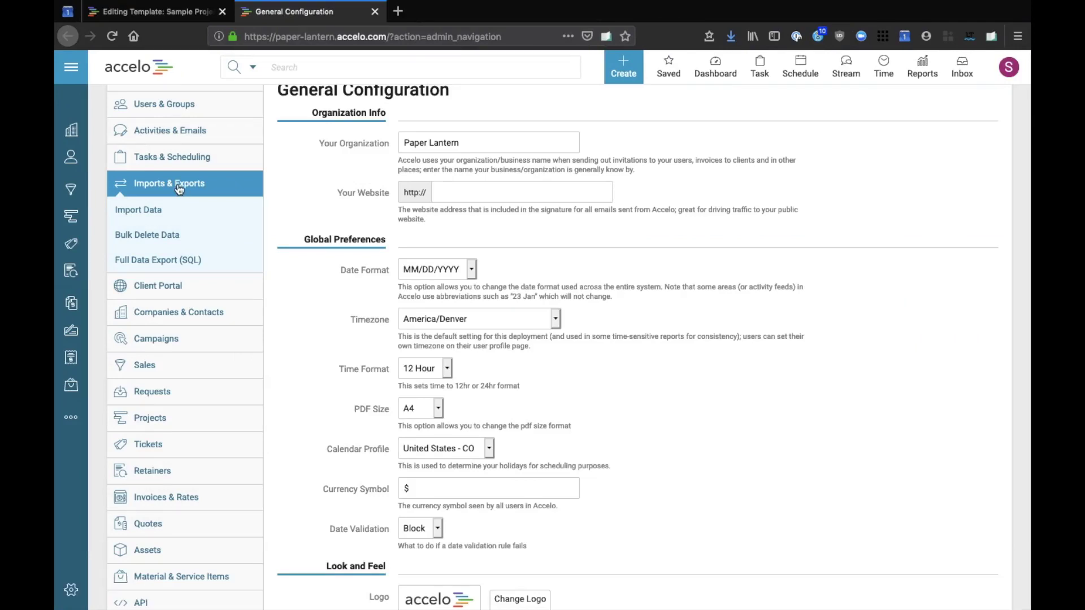
left_click(155, 216)
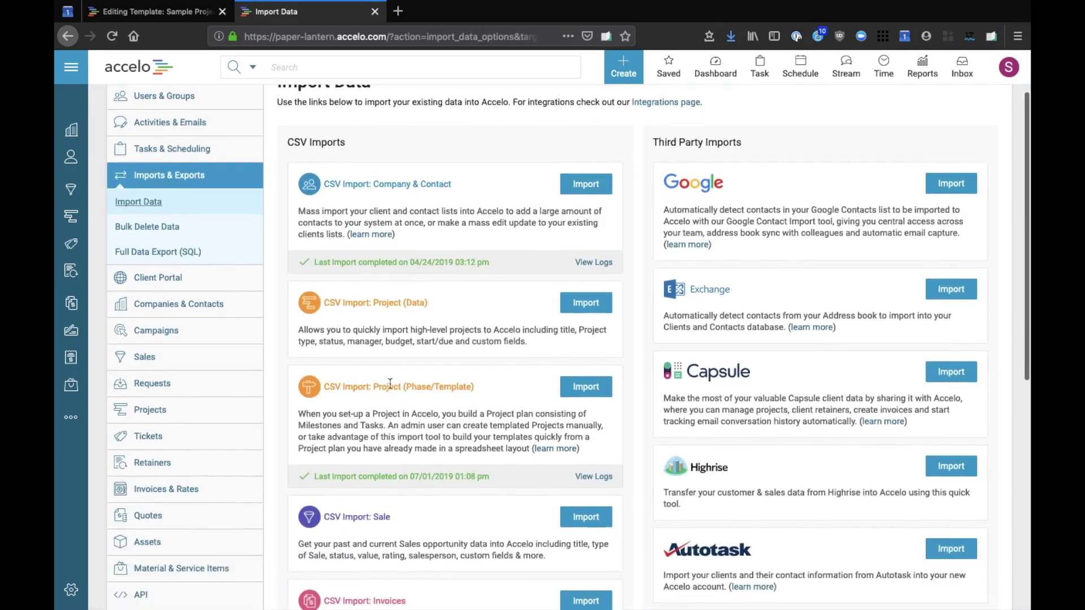
left_click(584, 390)
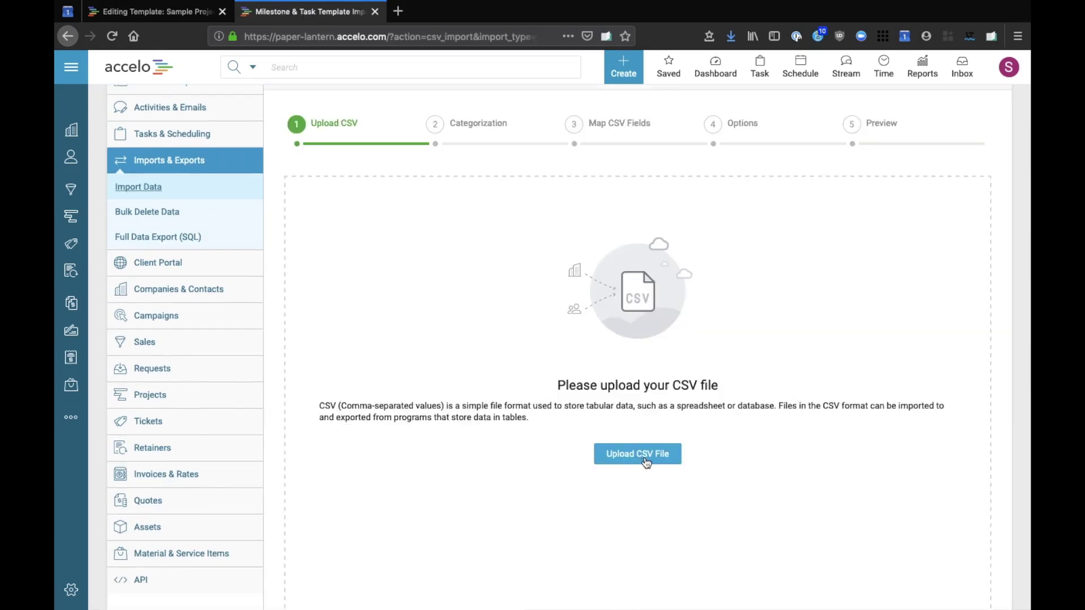
Step: Upload the sample job milestone template CSV file and continue to categorization
left_click(646, 462)
left_click(538, 130)
left_click(793, 367)
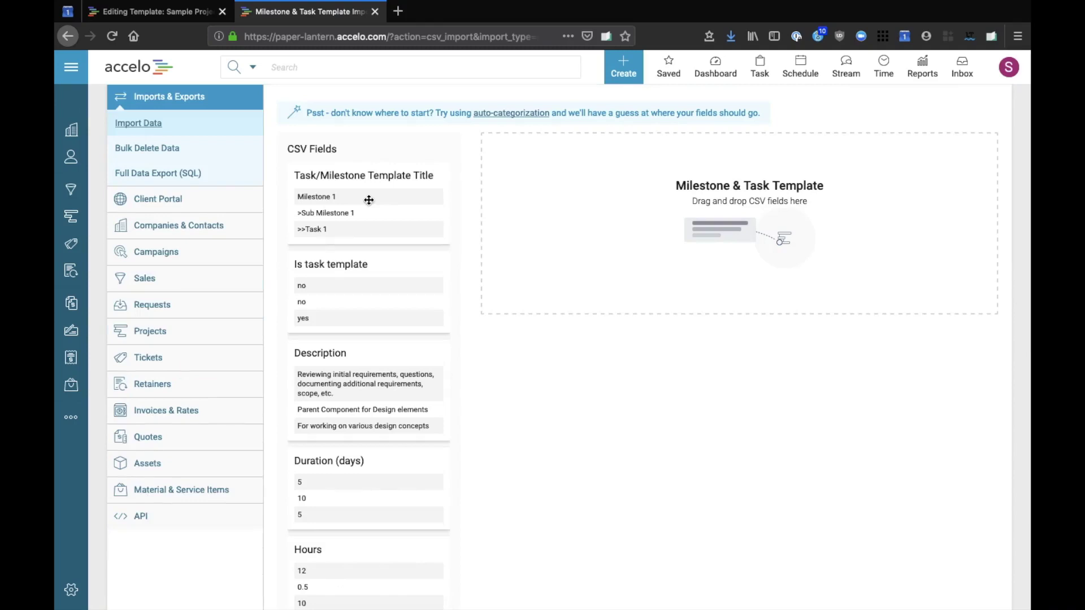
Step: Assign the Task/Milestone Template Title, Is task template, Description, Duration (days) and Hours fields to Milestone & Task Template
left_click_drag(369, 200, 548, 169)
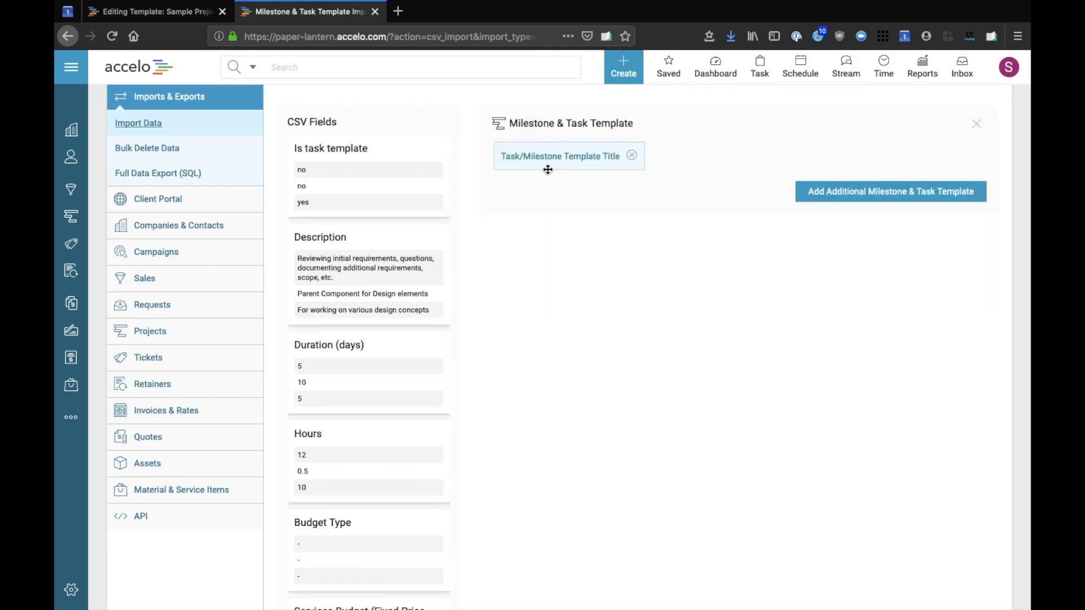
left_click_drag(374, 176, 558, 189)
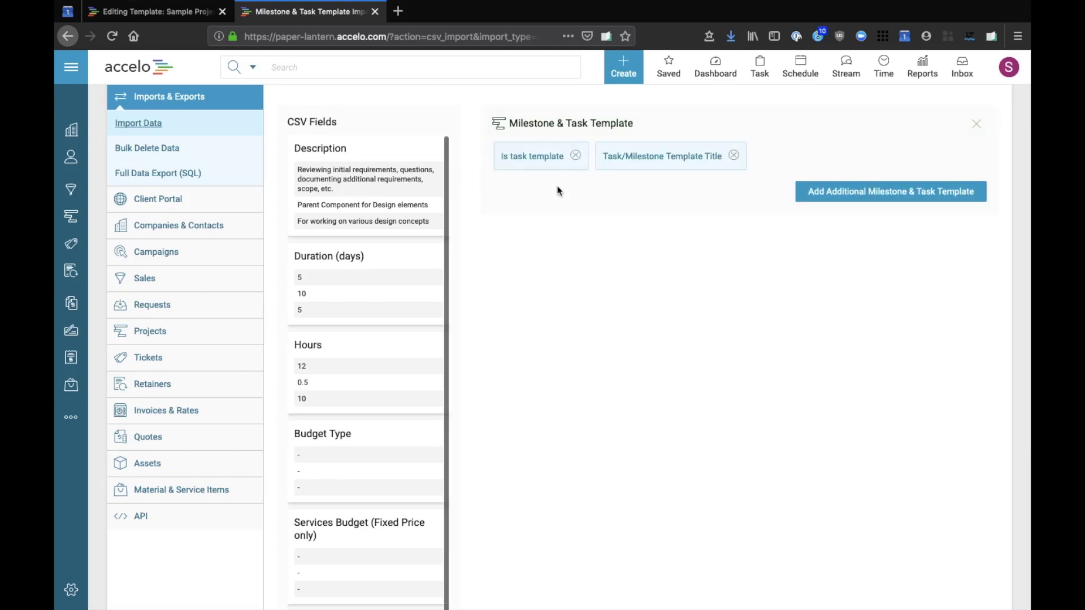
left_click_drag(332, 201, 828, 164)
left_click_drag(373, 155, 940, 187)
left_click_drag(349, 170, 969, 184)
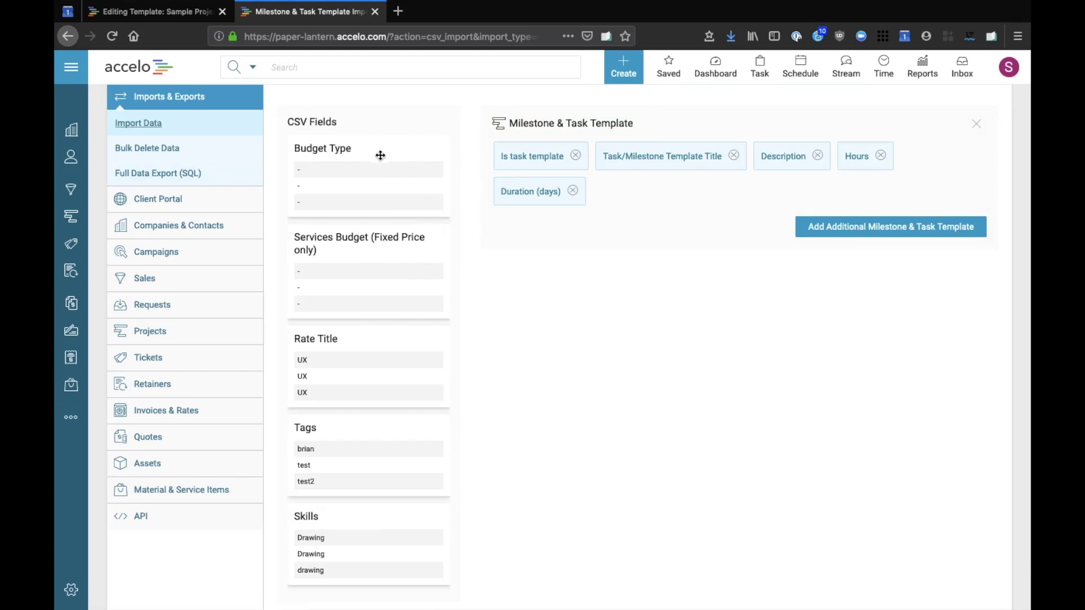
Step: Assign the Rate Title, Tags and Skills fields to Milestone & Task Template and continue to CSV field mapping
scroll(386, 272, "down", 2)
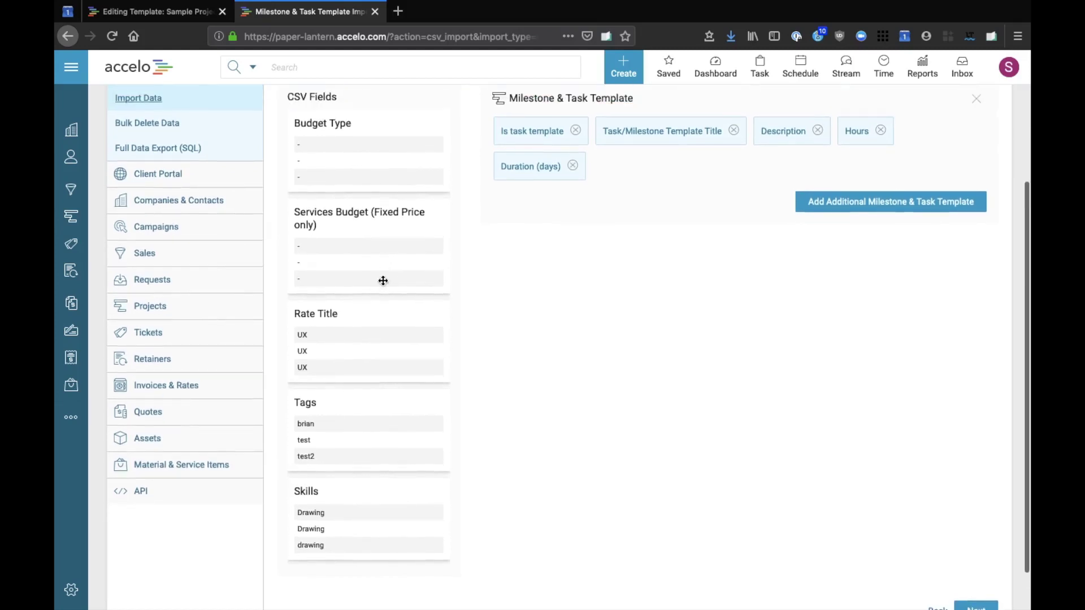
left_click_drag(442, 323, 703, 262)
left_click_drag(325, 405, 701, 317)
left_click_drag(617, 419, 707, 289)
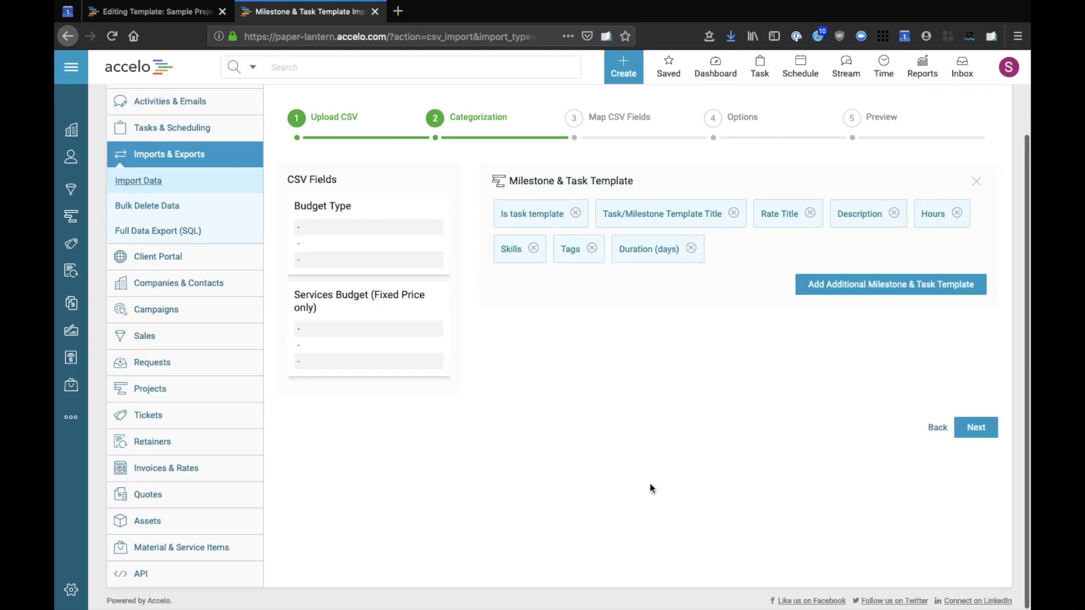
left_click(976, 430)
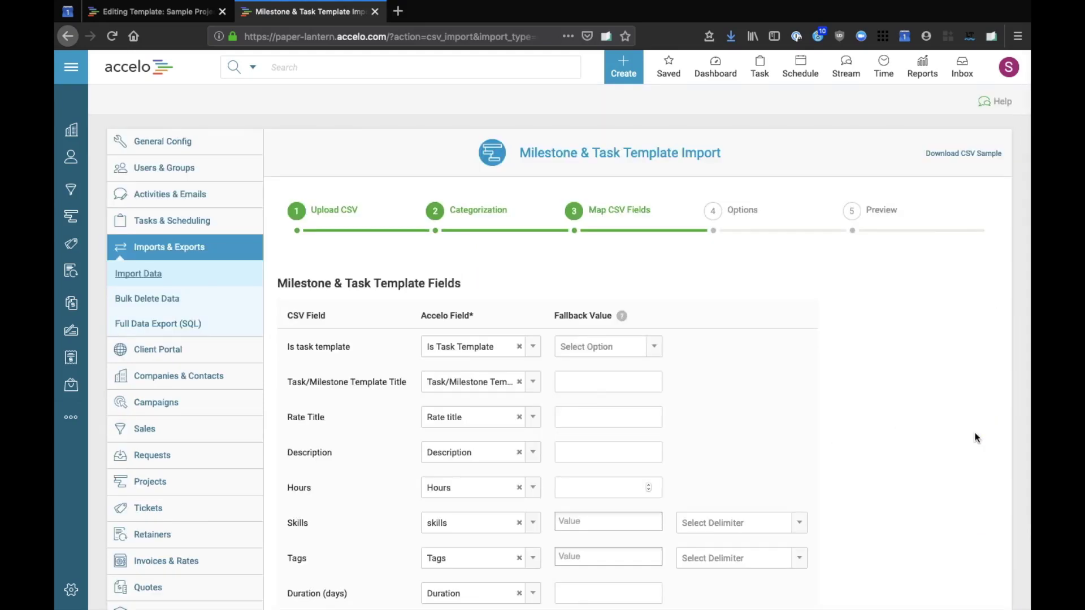
Step: Set the fallback value for Task/Milestone Template Title to TASK/MILESTONE
scroll(824, 355, "down", 2)
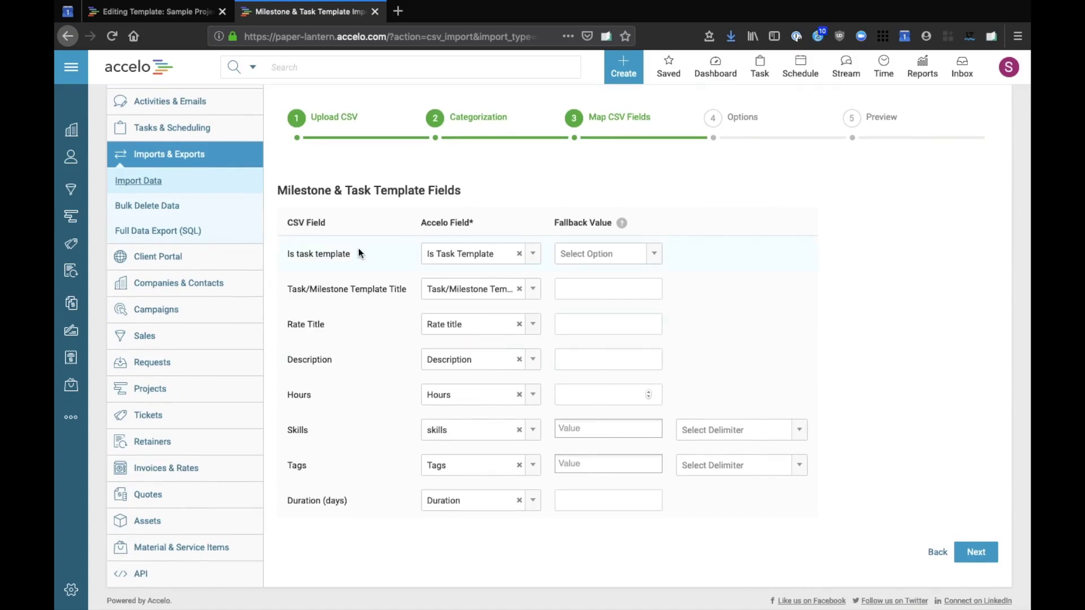
left_click_drag(312, 254, 359, 256)
left_click_drag(292, 289, 402, 291)
left_click(582, 286)
type("TASK/MI")
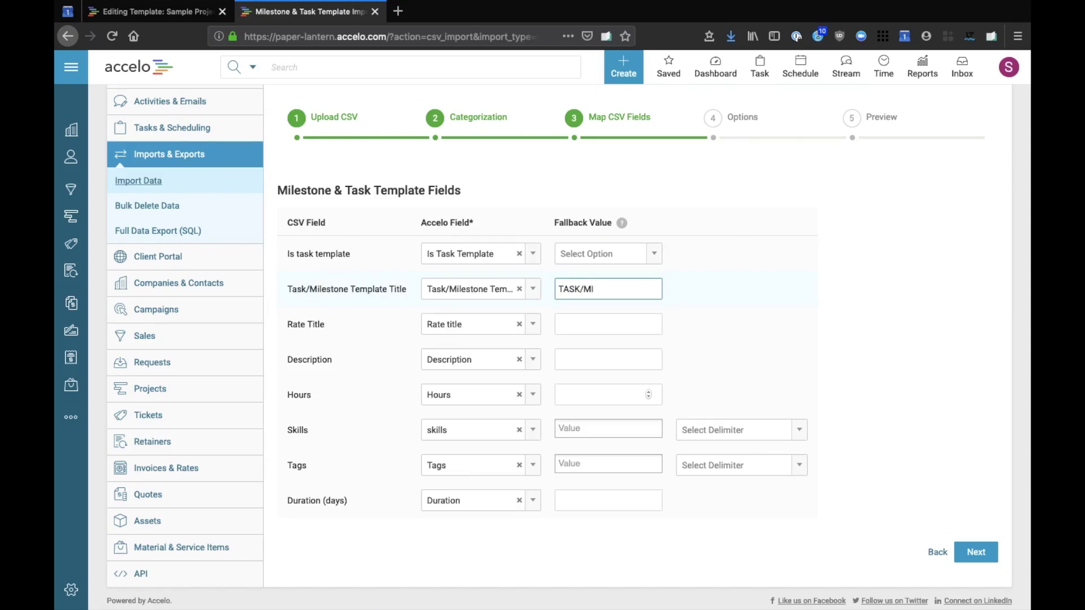
type("LESTONE")
Step: Check how multiple tags are delimited in the Tags column of the Excel sheet, and return to the Accelo import
key("ctrl+Right")
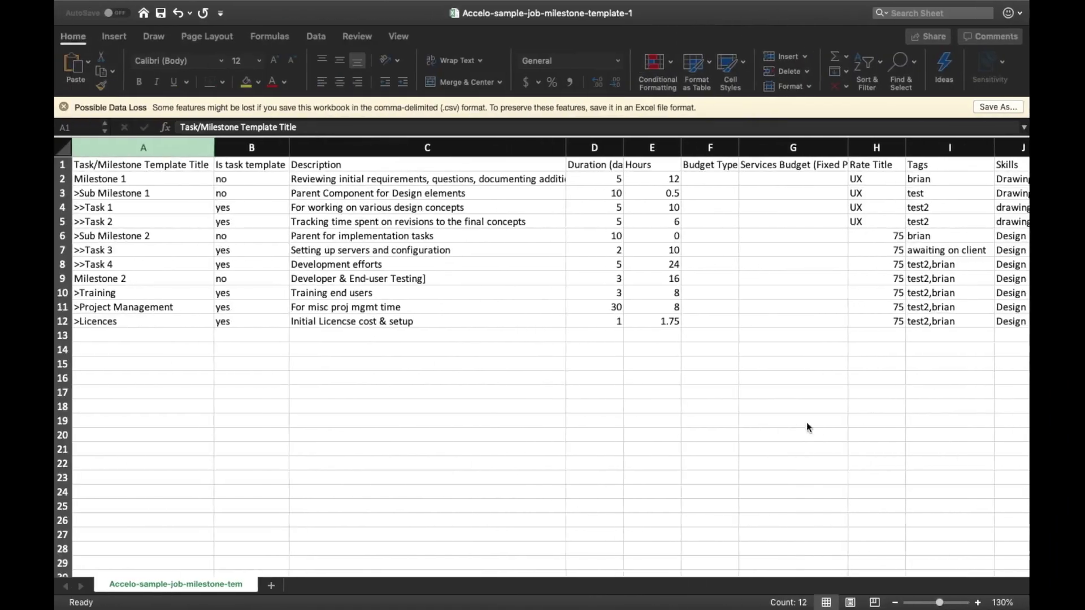
scroll(894, 347, "right", 2)
scroll(893, 347, "right", 1)
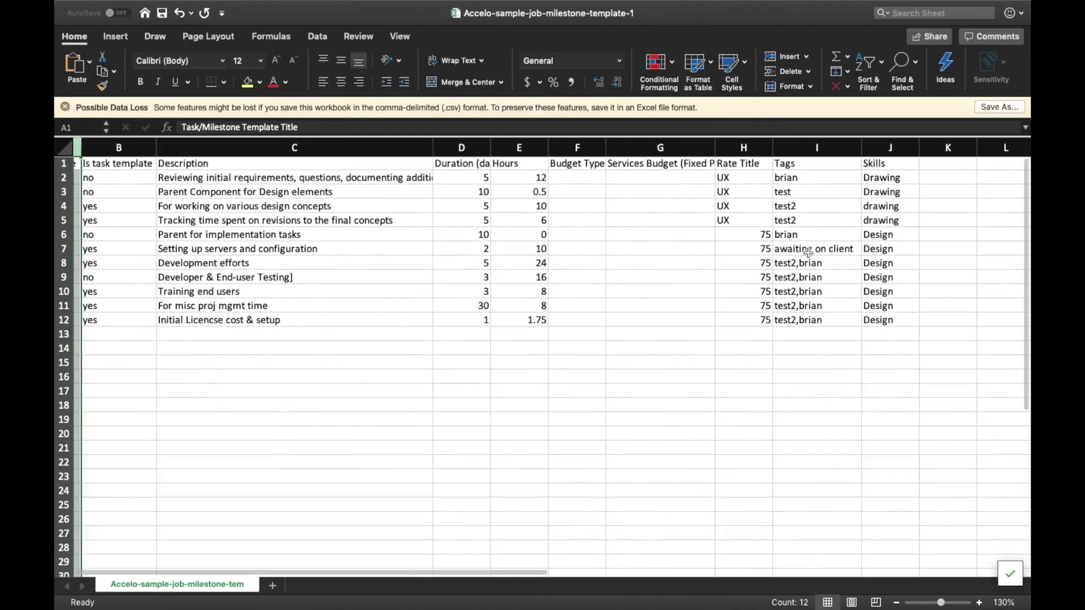
left_click_drag(804, 261, 847, 336)
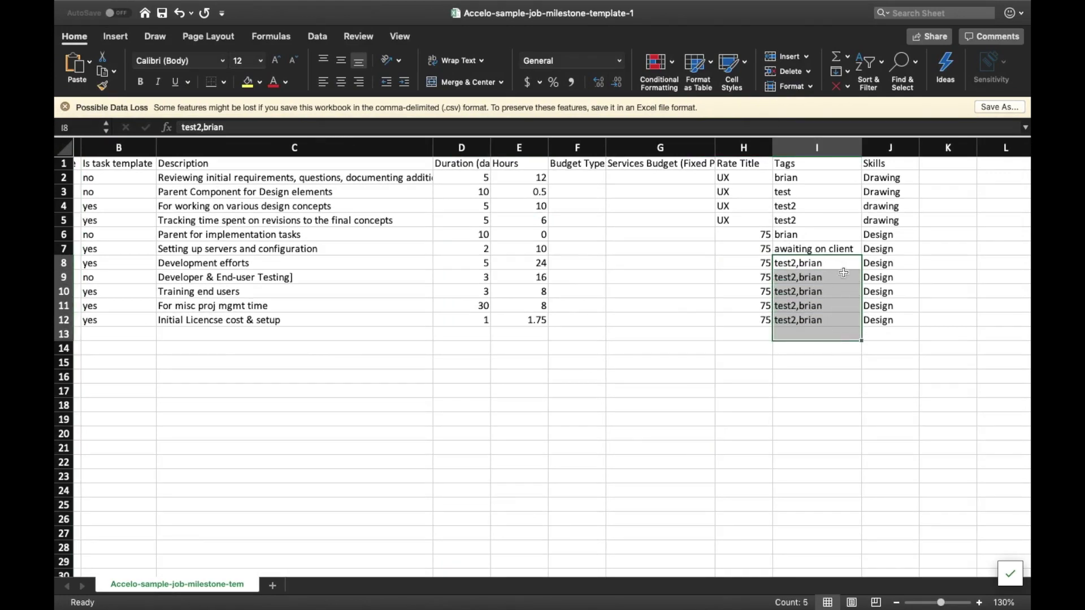
left_click(838, 295)
key("ctrl+Right")
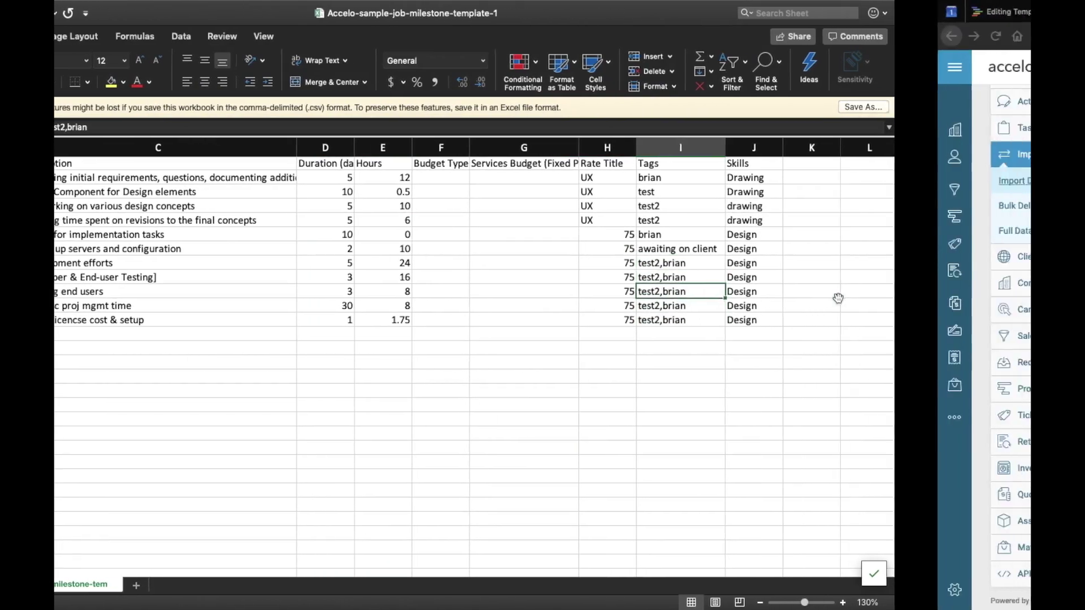
Step: Set the delimiter for both the Skills and Tags fields to a comma and continue to the import options
left_click(799, 430)
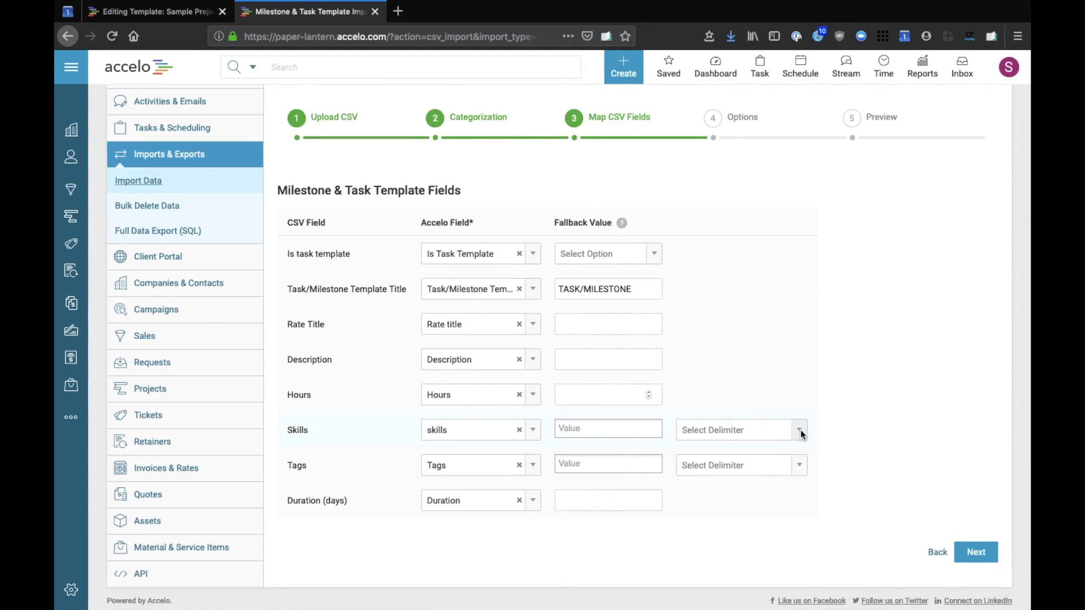
left_click(716, 472)
left_click(799, 465)
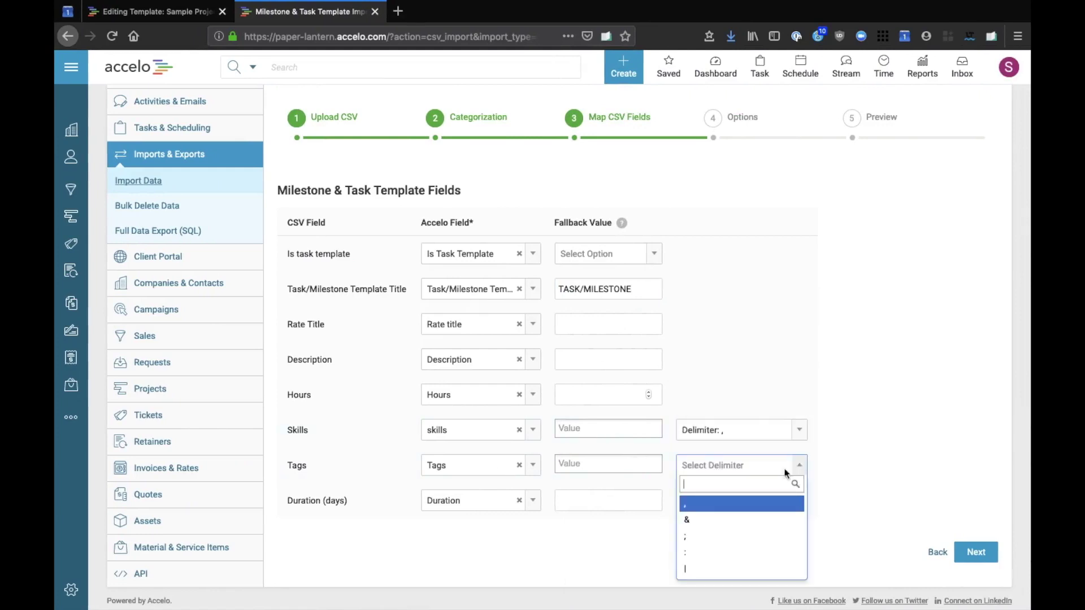
left_click(710, 505)
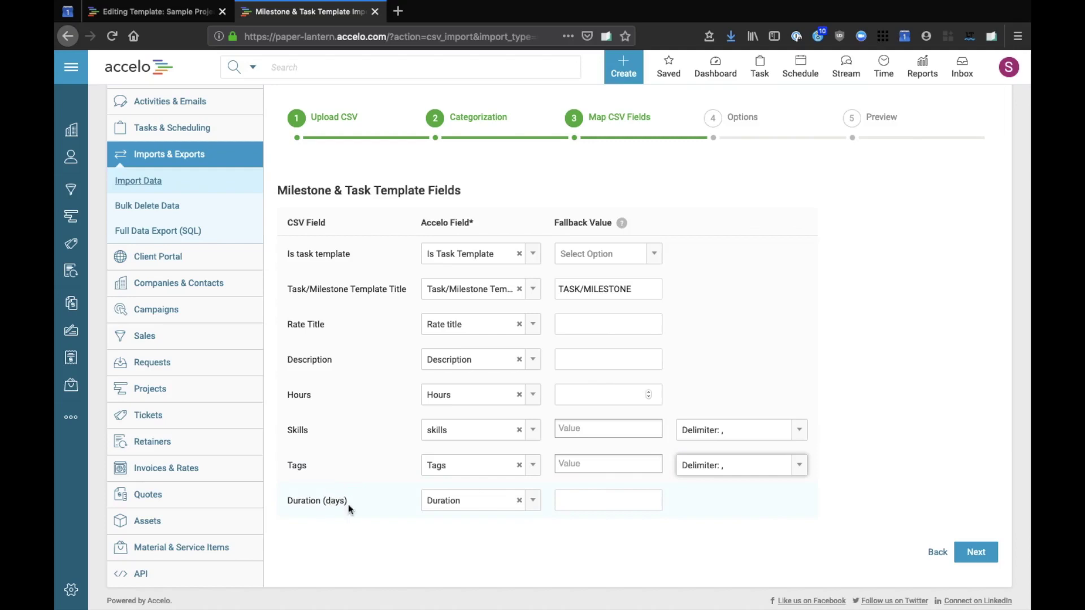
left_click(976, 552)
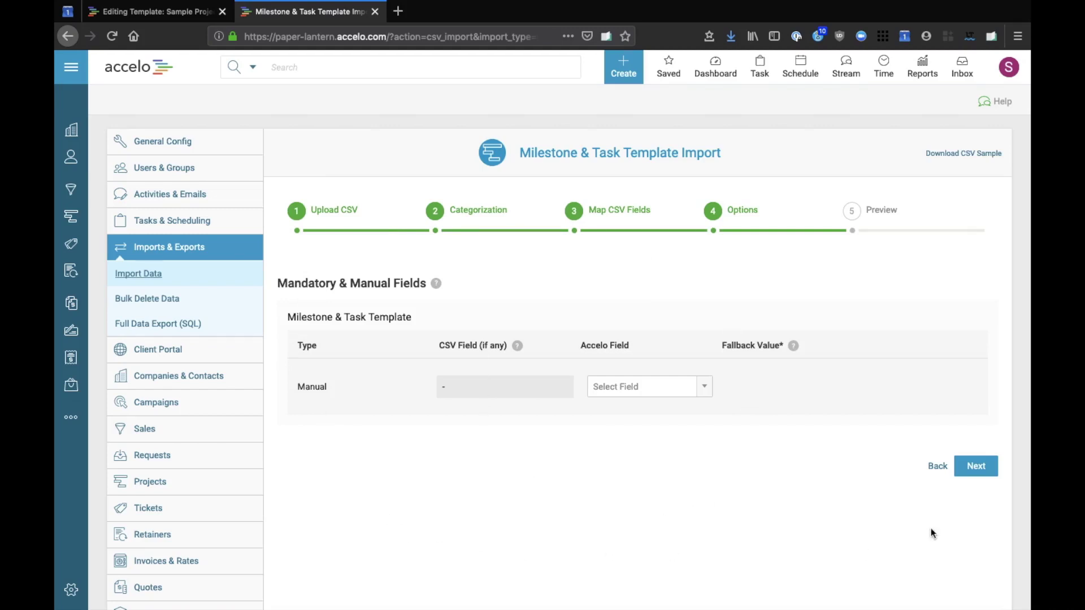
Step: Leave the manual field unset, check all columns of the import preview, and start the import
left_click(983, 467)
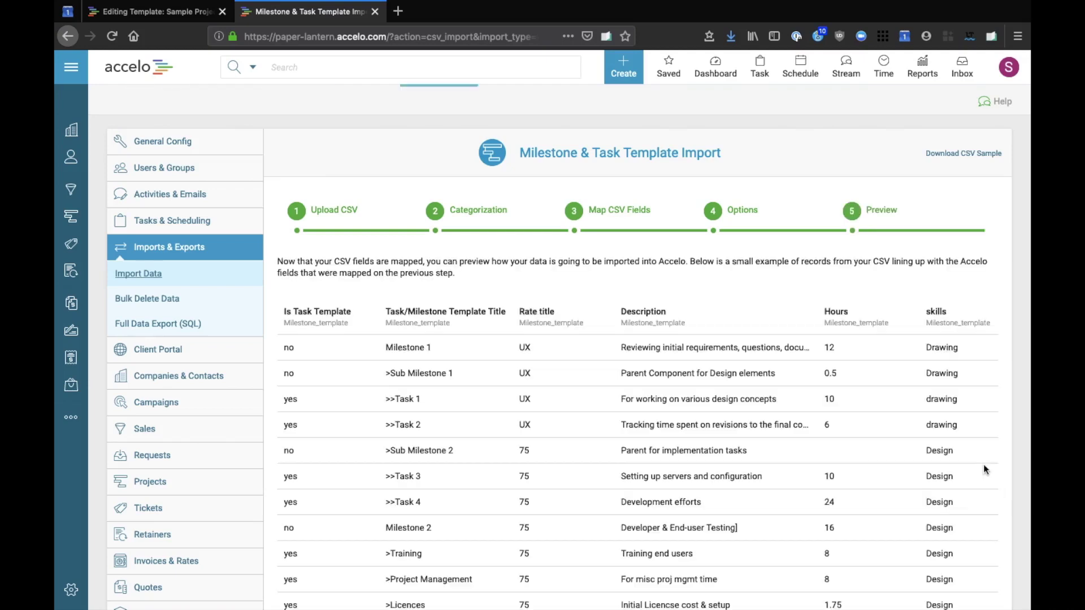
scroll(685, 434, "down", 3)
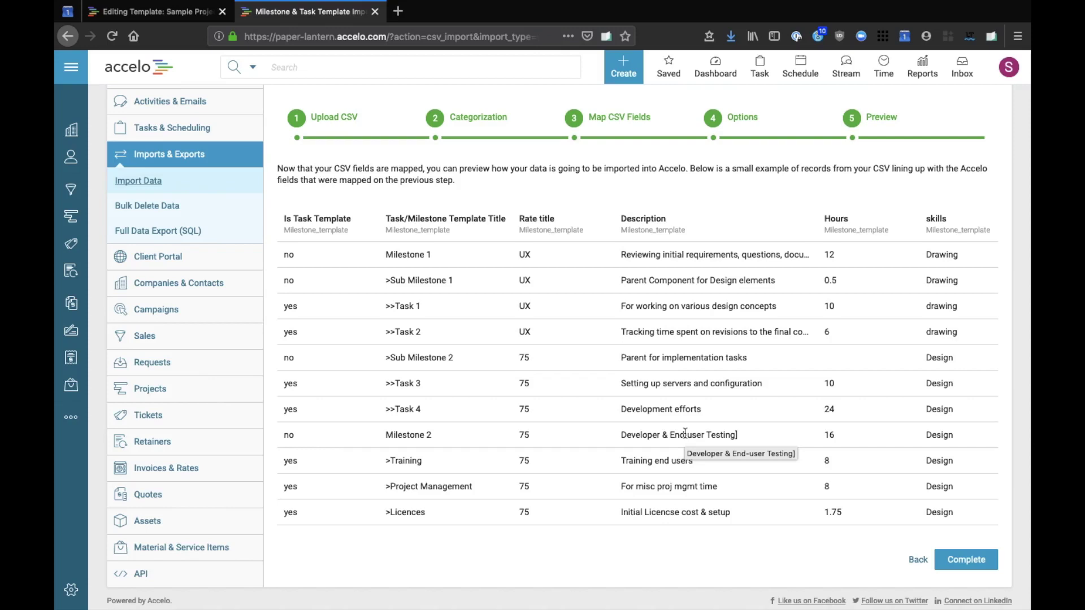
scroll(856, 411, "right", 8)
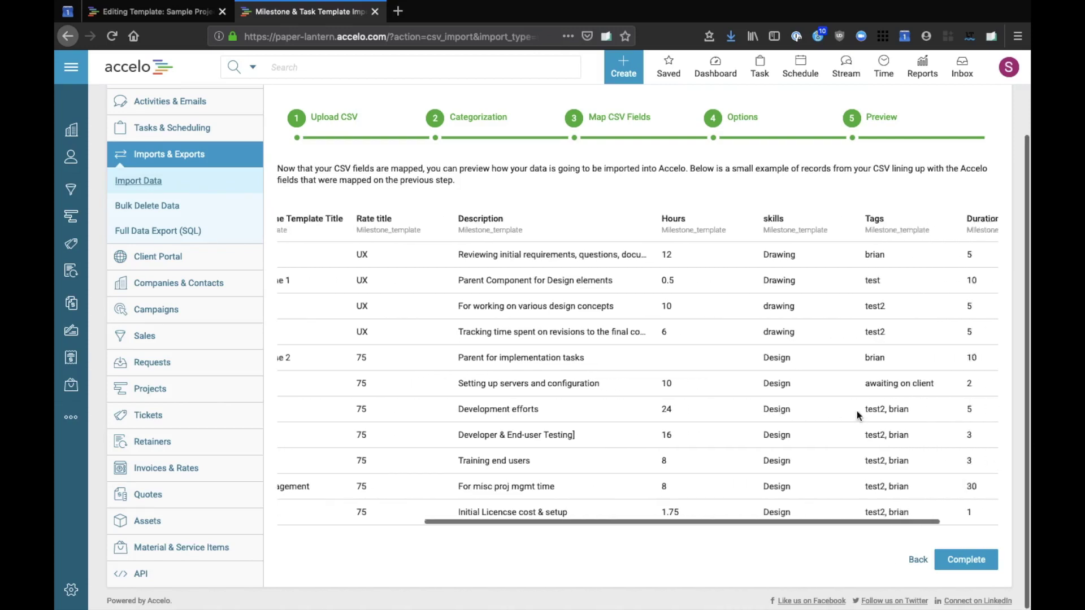
left_click(967, 560)
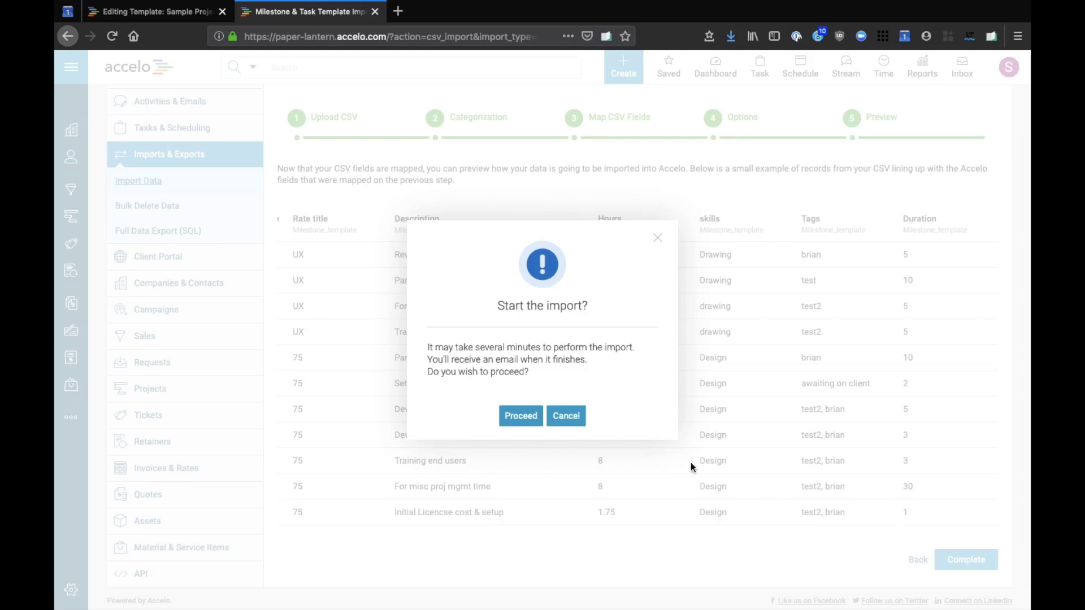
left_click(520, 418)
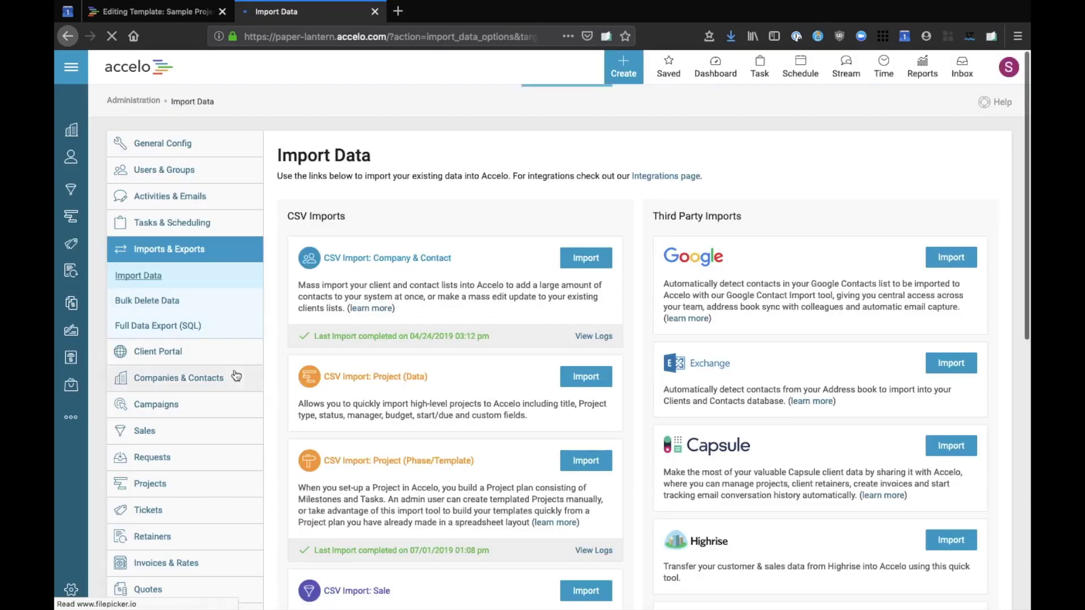
Step: Open the Accelo sample Project template from the Project Templates list
scroll(143, 425, "down", 1)
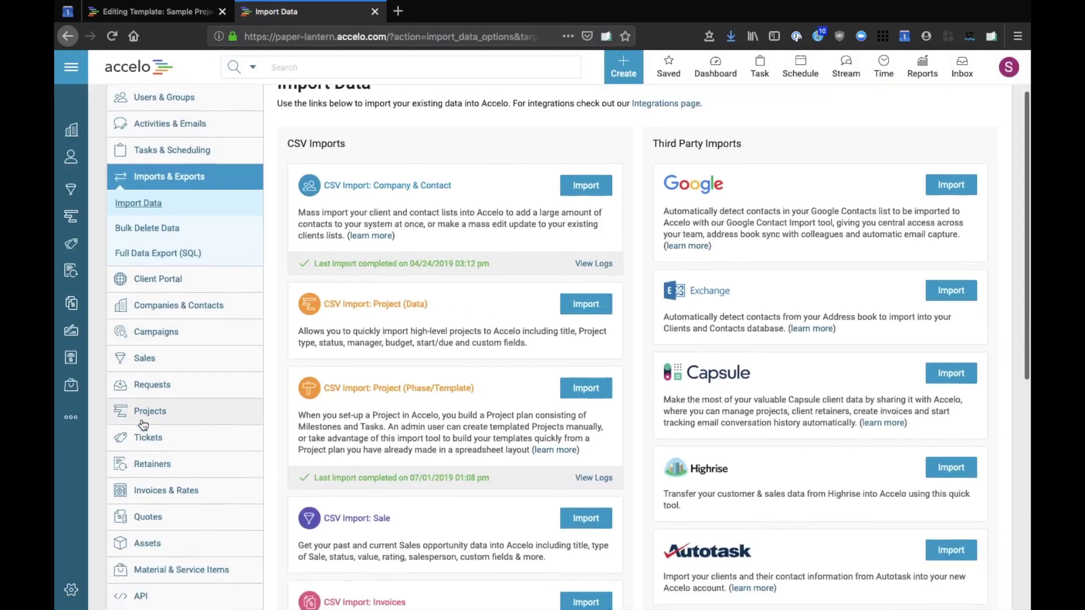
left_click(148, 464)
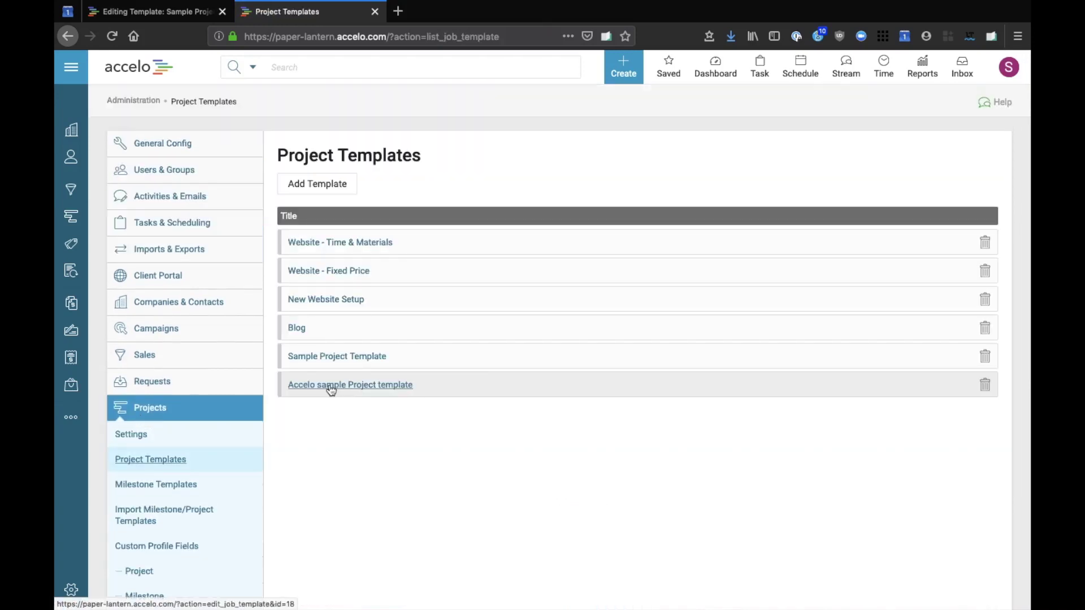
left_click(332, 390)
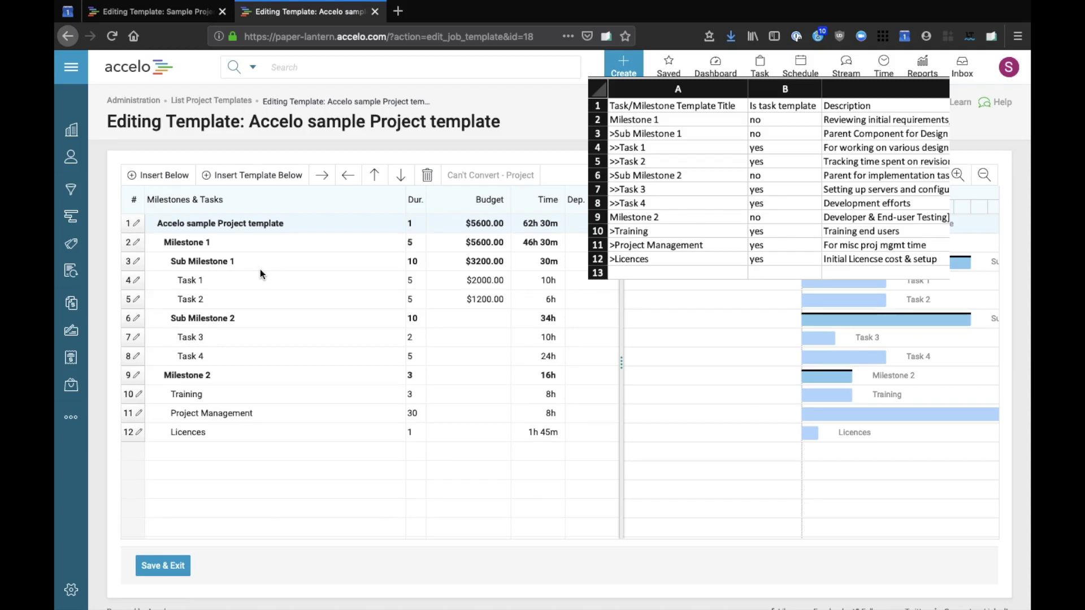
Step: Check the description, skills and tags imported for Milestone 1, and return to the template's milestone and task plan
left_click(136, 244)
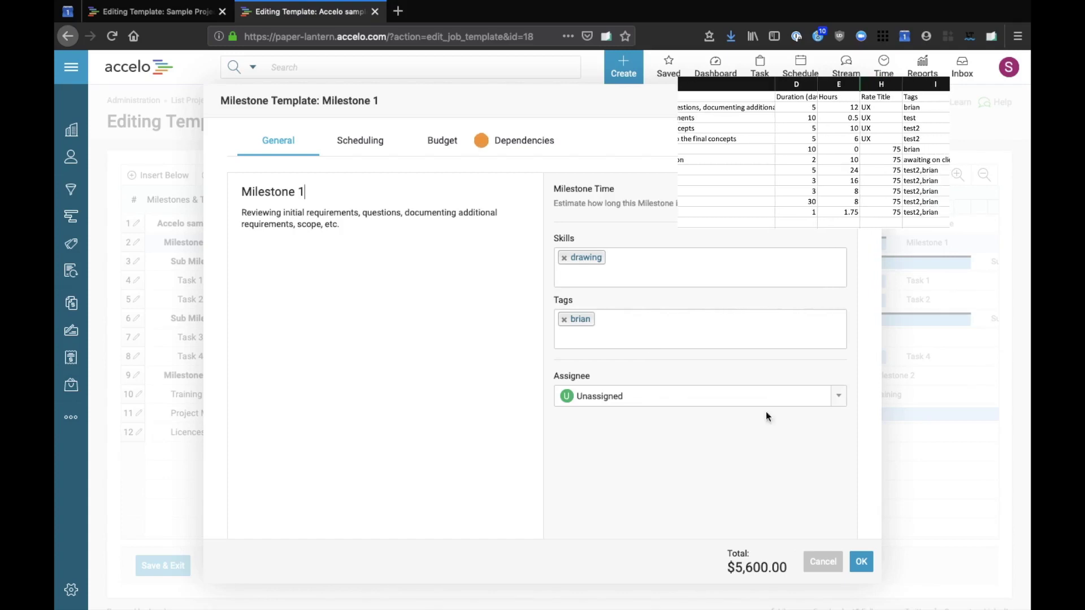
left_click(861, 561)
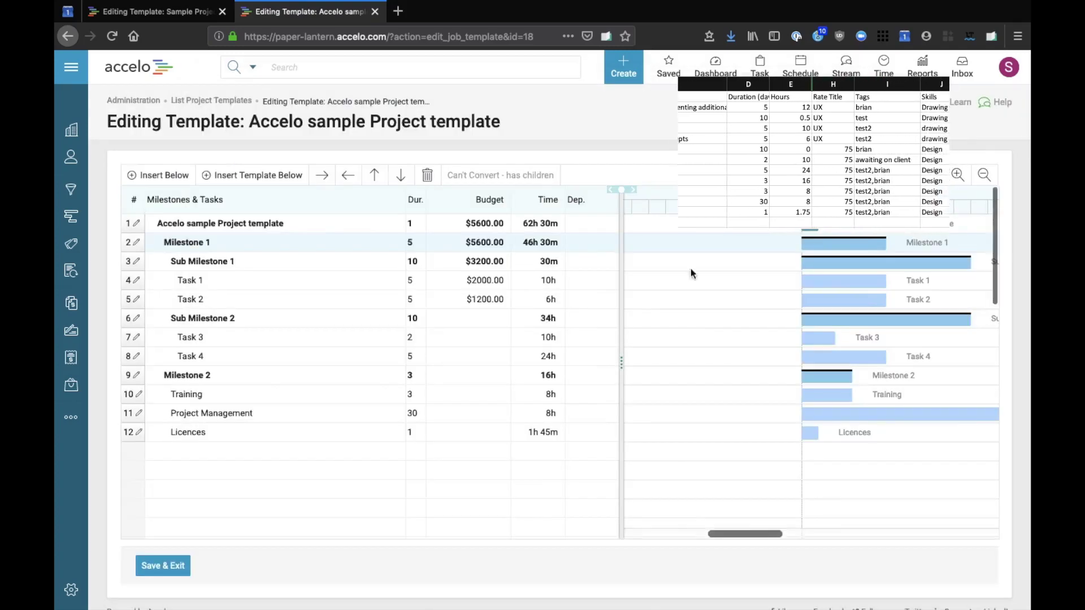
scroll(487, 455, "down", 5)
scroll(487, 457, "up", 5)
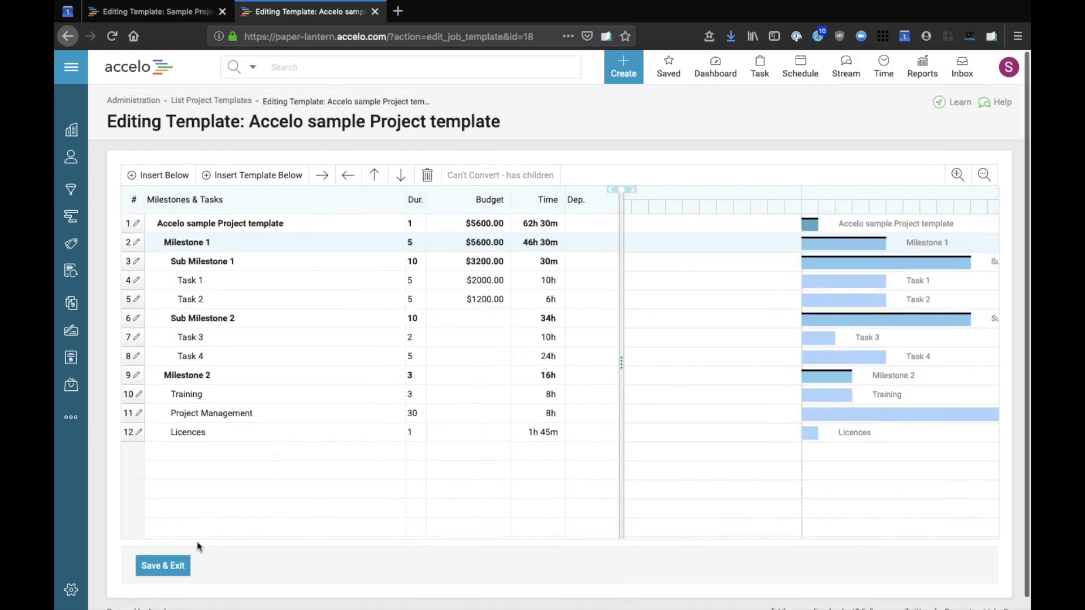